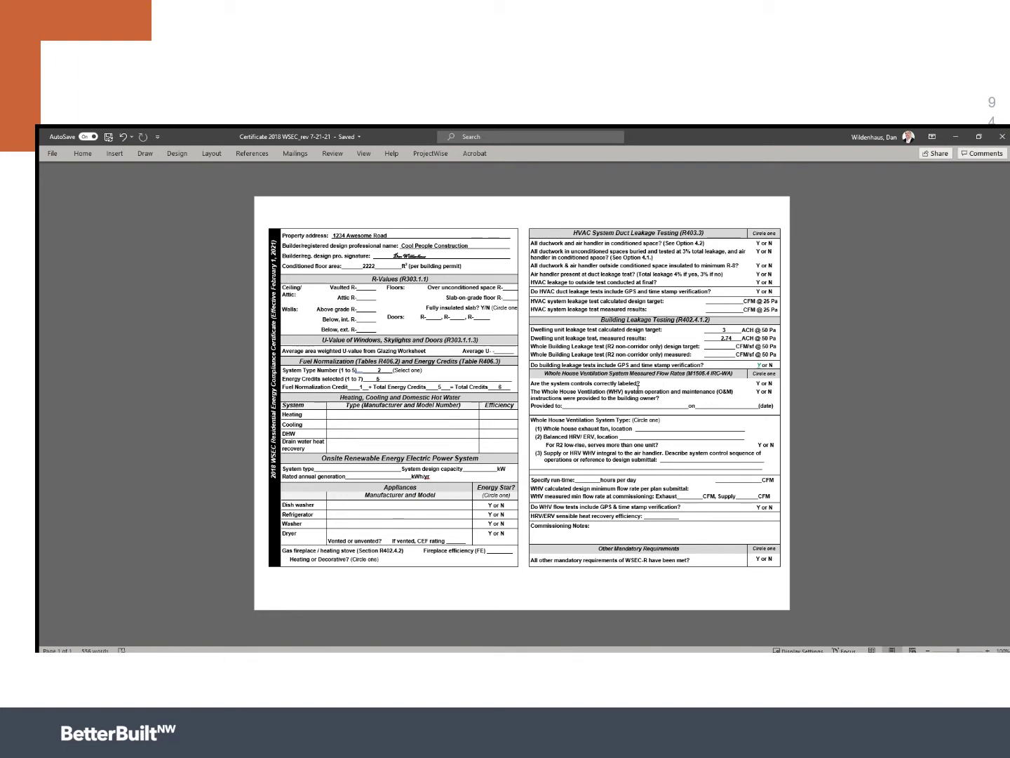
# Colour the Y answer for 'controls correctly labeled' green
pyautogui.click(674, 390)
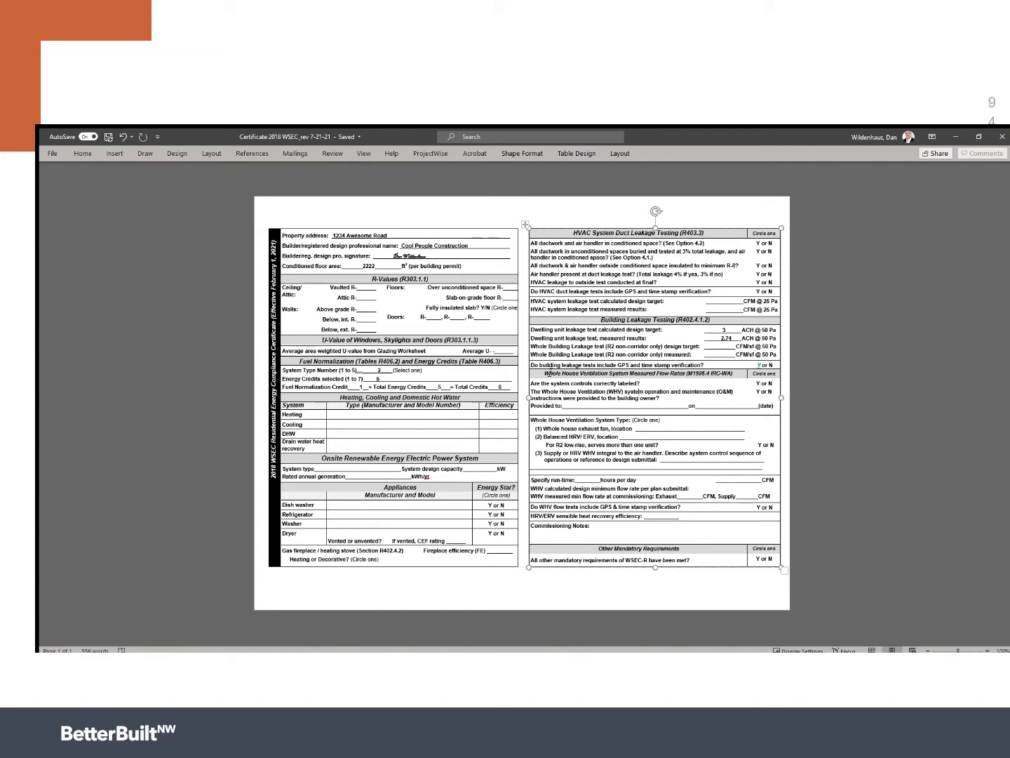
pyautogui.doubleClick(757, 382)
pyautogui.hotkey('ctrl', 'y')
pyautogui.click(641, 400)
# Mark the O&M instructions Y green and enter the homeowner's name with date 8/16/2021
pyautogui.doubleClick(757, 393)
pyautogui.click(593, 406)
pyautogui.write('Janice Ho')
pyautogui.write('mew')
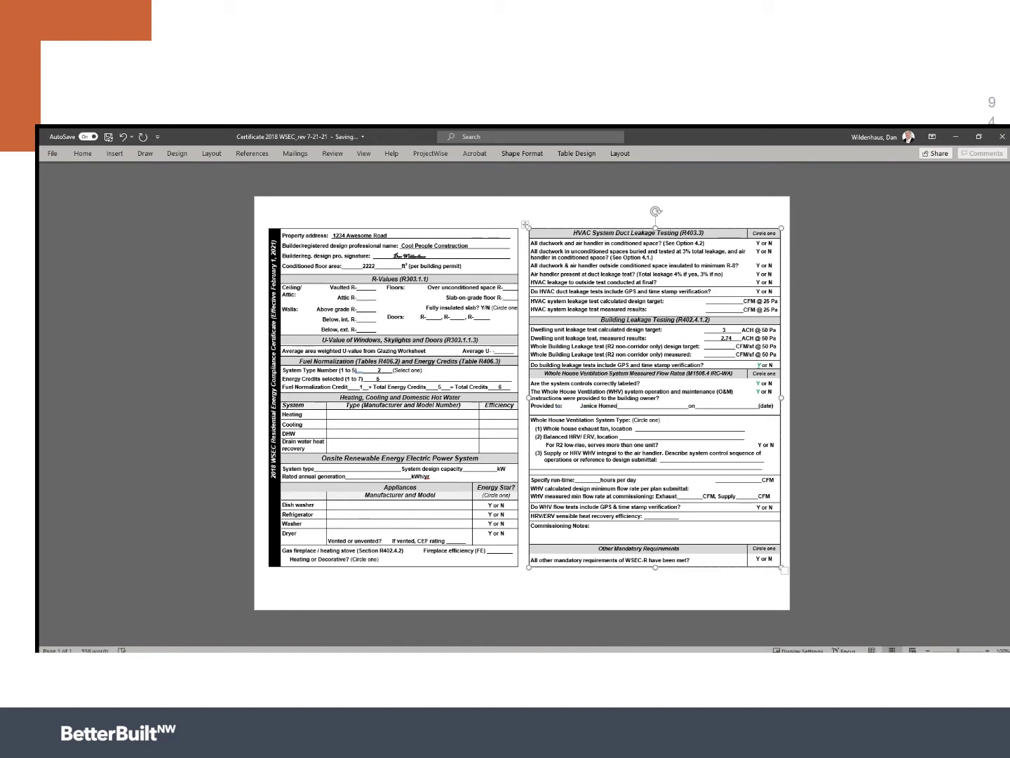
pyautogui.write('wner')
pyautogui.click(721, 406)
pyautogui.write('8/16/2021')
# Colour 'Whole house exhaust fan, location' green and enter Master Bathroom Fan as its location
pyautogui.click(667, 428)
pyautogui.moveTo(562, 436); pyautogui.dragTo(597, 436)
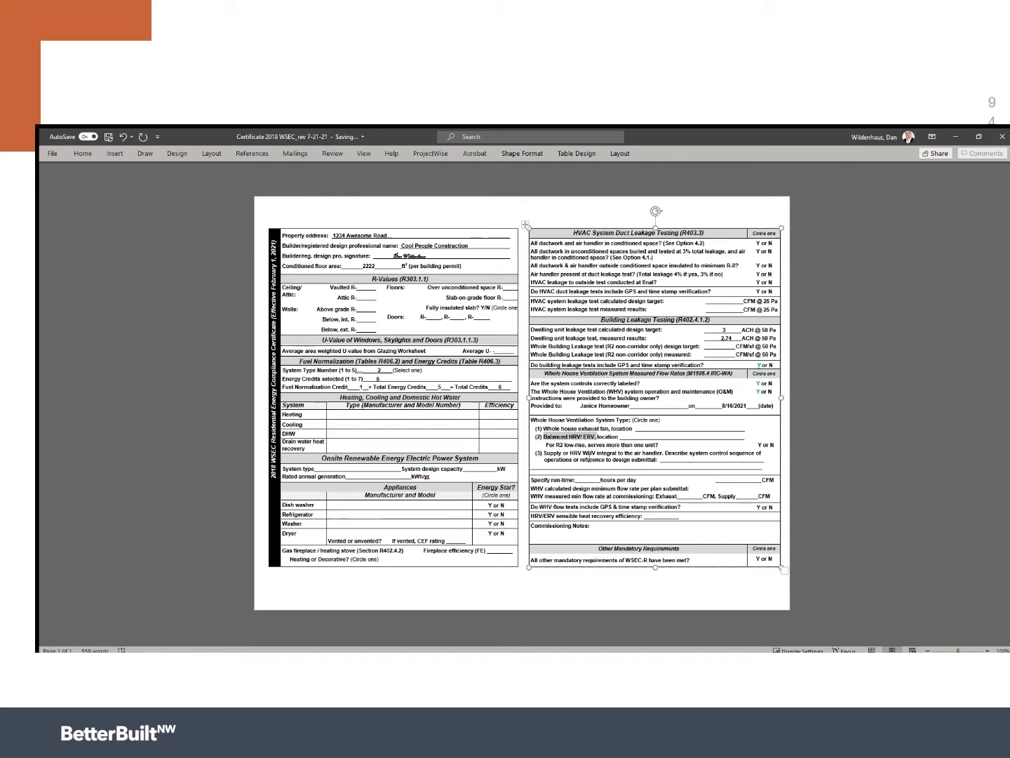
pyautogui.click(600, 471)
pyautogui.moveTo(546, 453); pyautogui.dragTo(592, 454)
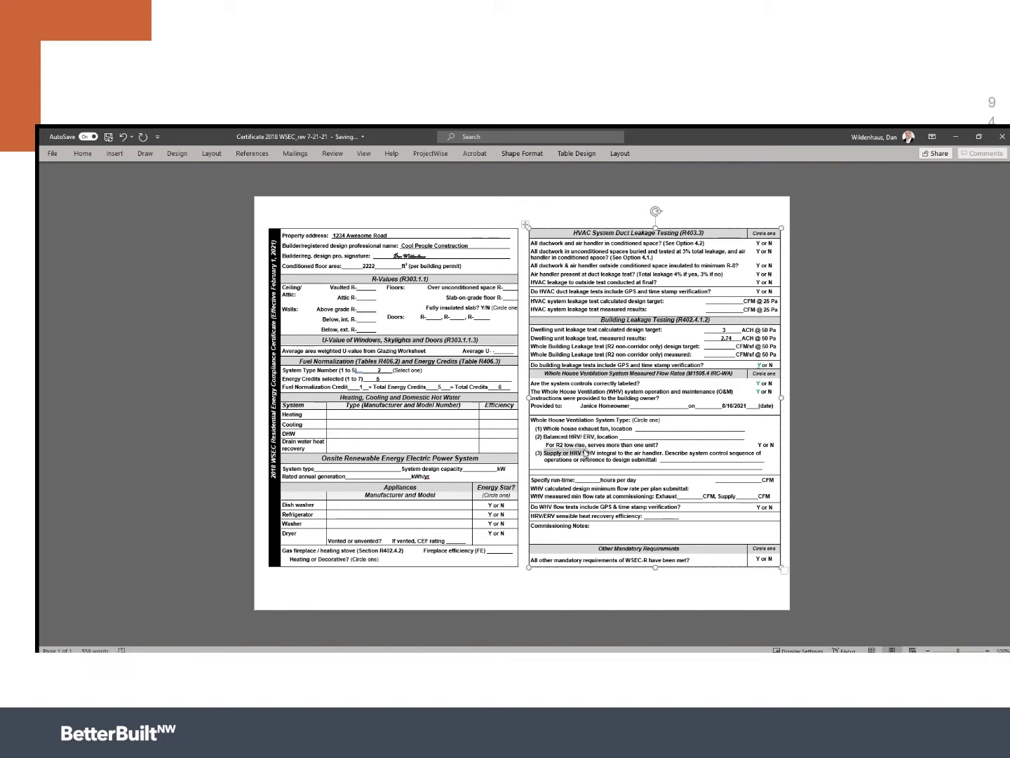
pyautogui.click(705, 458)
pyautogui.moveTo(536, 428); pyautogui.dragTo(633, 429)
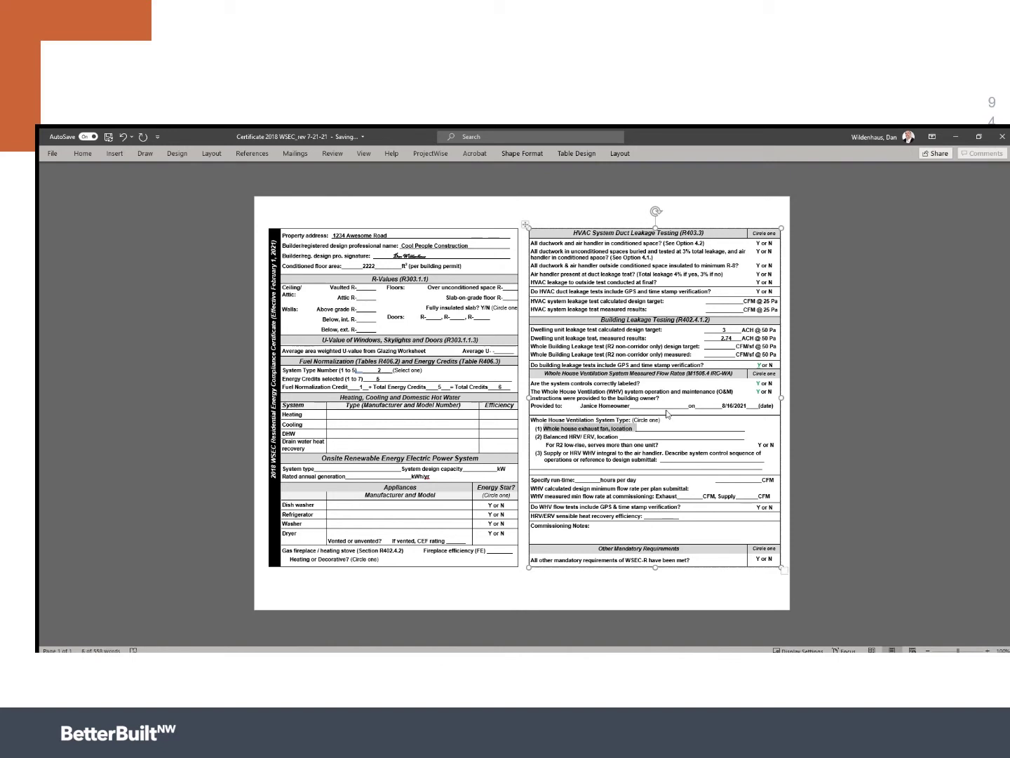
pyautogui.press('F4')
pyautogui.click(660, 427)
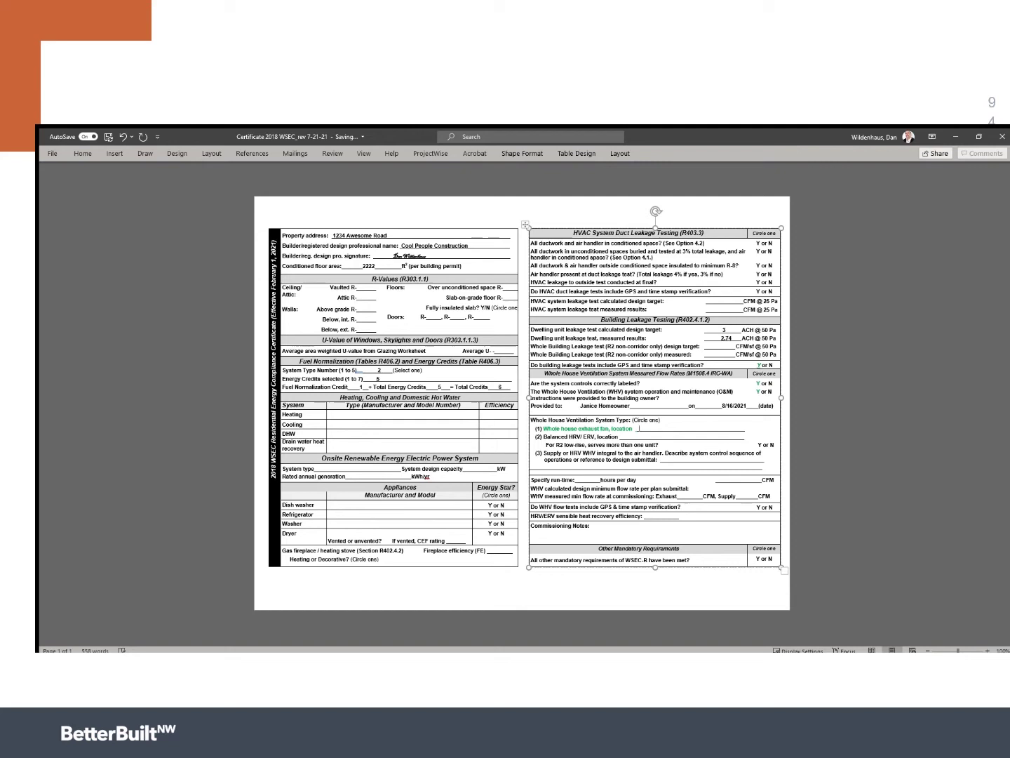
pyautogui.write('___Master Bathroom Fan')
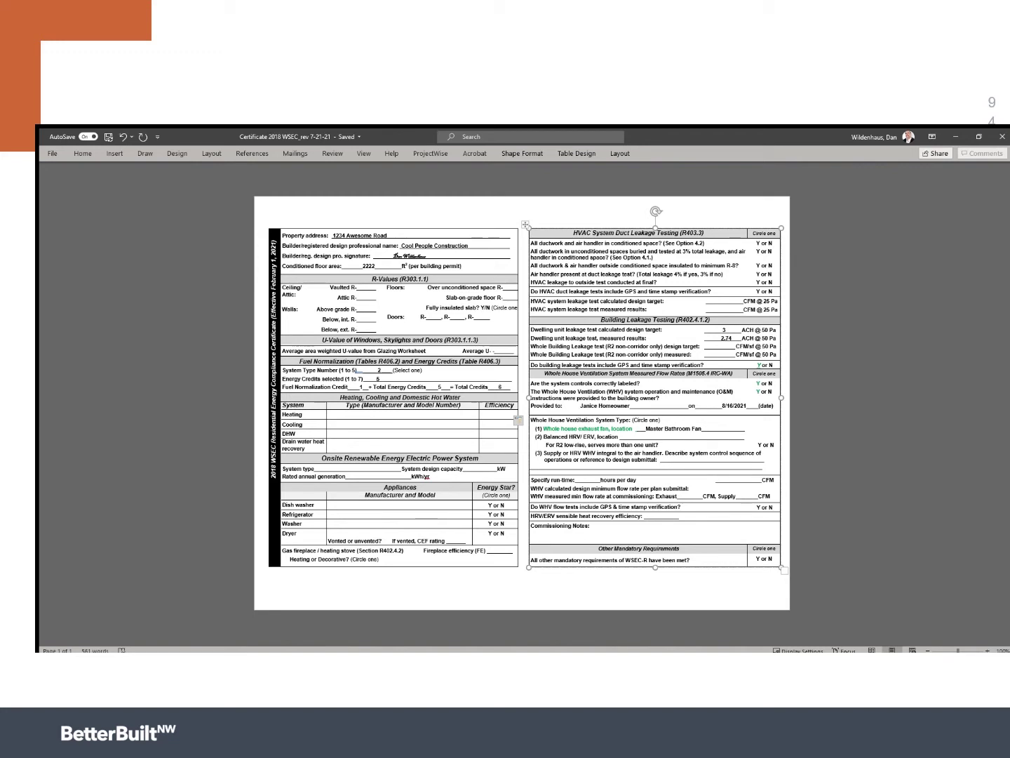
# Enter 24 in the run-time hours-per-day blank, correcting the mistyped entry
pyautogui.moveTo(703, 428); pyautogui.dragTo(649, 428)
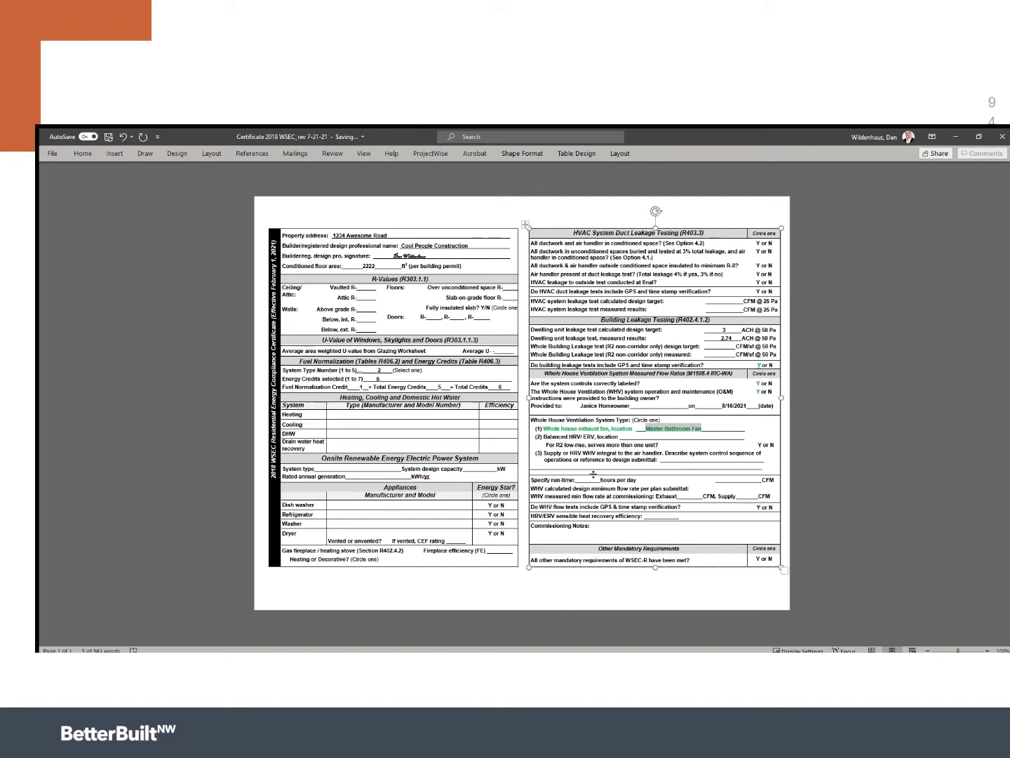
pyautogui.click(586, 482)
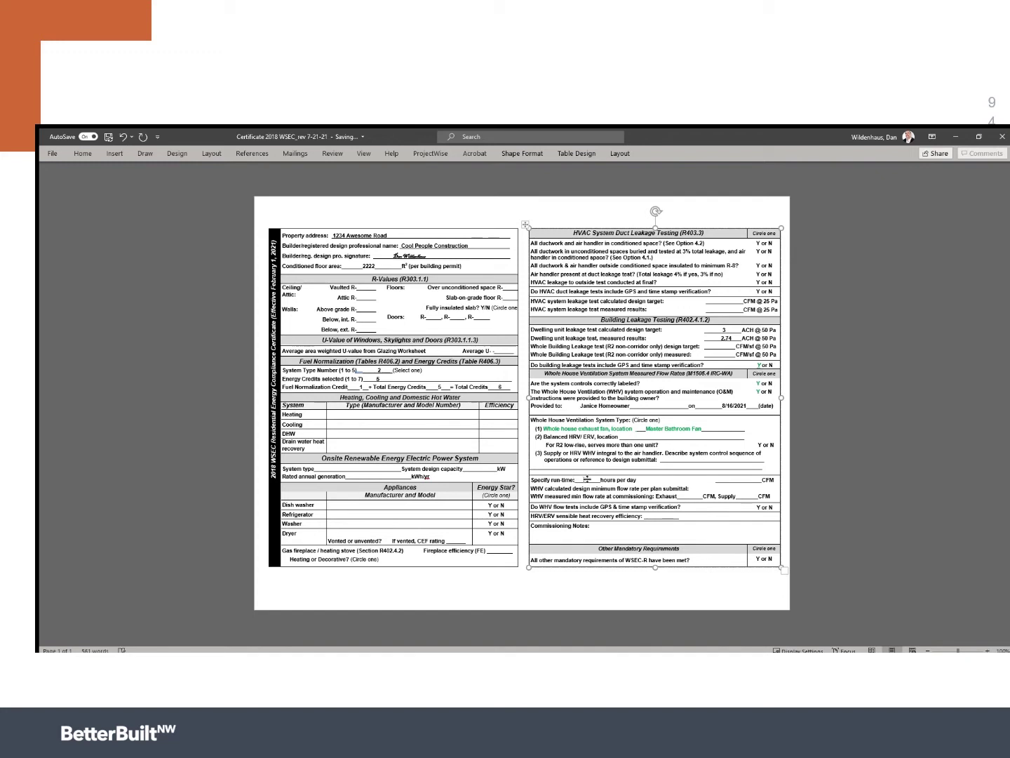
pyautogui.write('100%')
pyautogui.press('BackSpace')
pyautogui.press('BackSpace')
# Enter 83 in the CFM blank on the run-time line
pyautogui.doubleClick(734, 481)
pyautogui.click(733, 482)
pyautogui.write('83')
# Record 89 CFM as the measured exhaust flow, replacing the initial 82
pyautogui.press('Right')
pyautogui.write('82')
pyautogui.doubleClick(690, 496)
pyautogui.write('89')
# Colour the WHV flow tests Y green and note '12 foot ceiling, difficult to reach without extender arm on flow box'
pyautogui.doubleClick(759, 507)
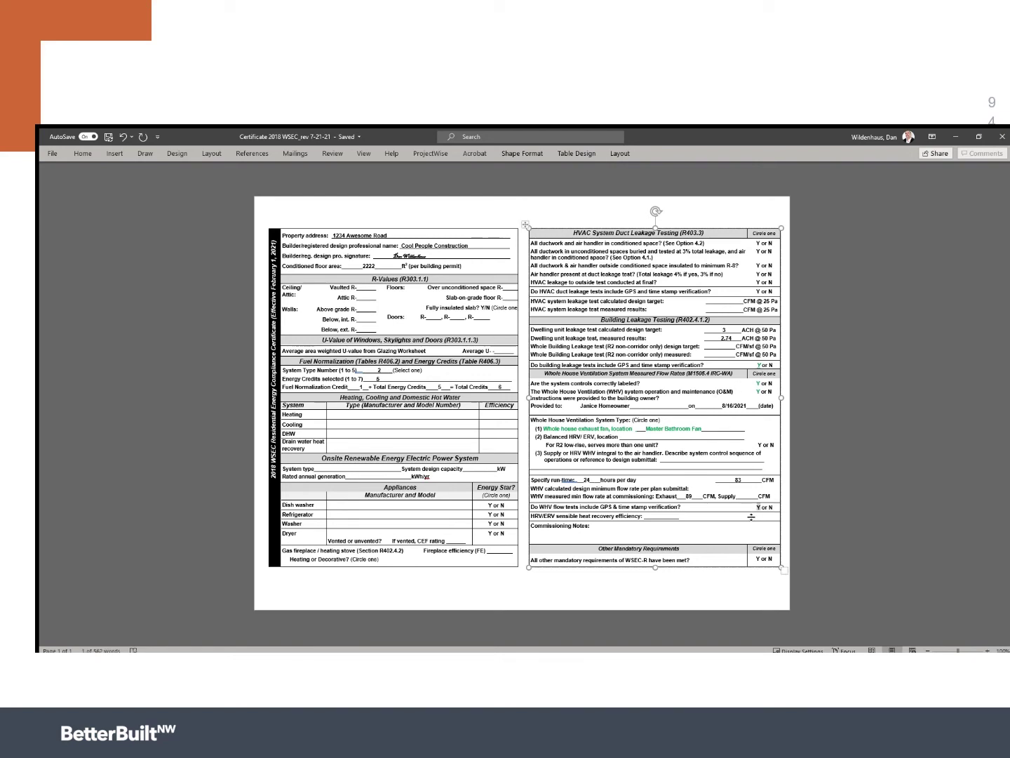
pyautogui.press('F4')
pyautogui.click(688, 530)
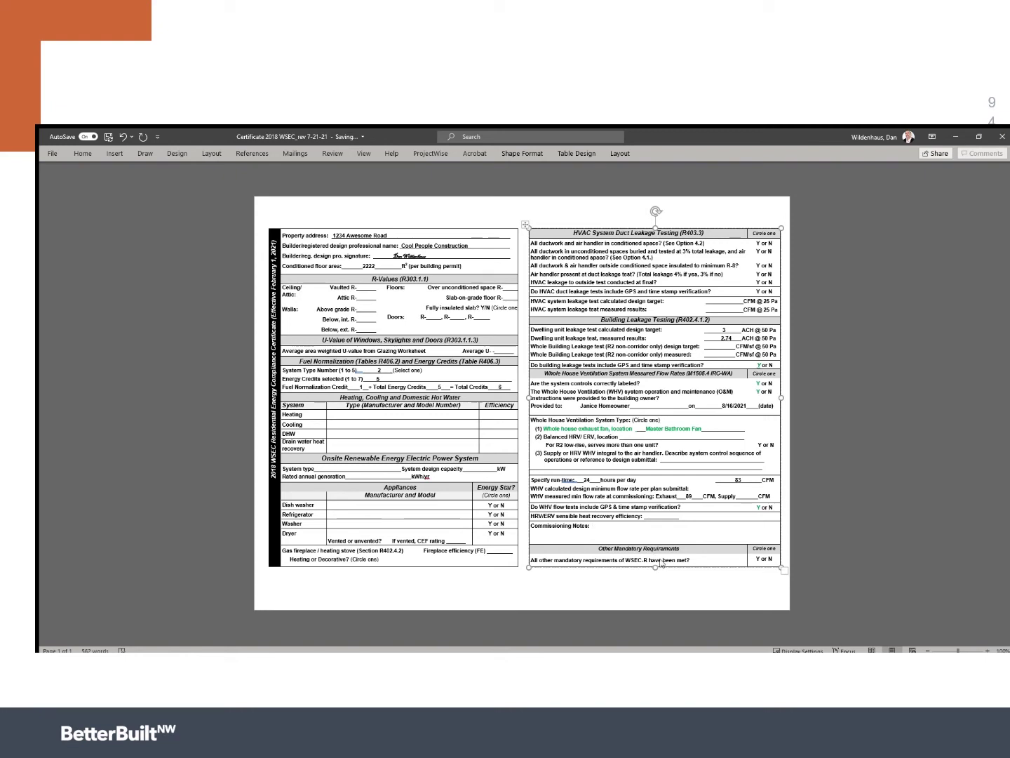
pyautogui.write('12 foot ceiling, difficult to reach without ext')
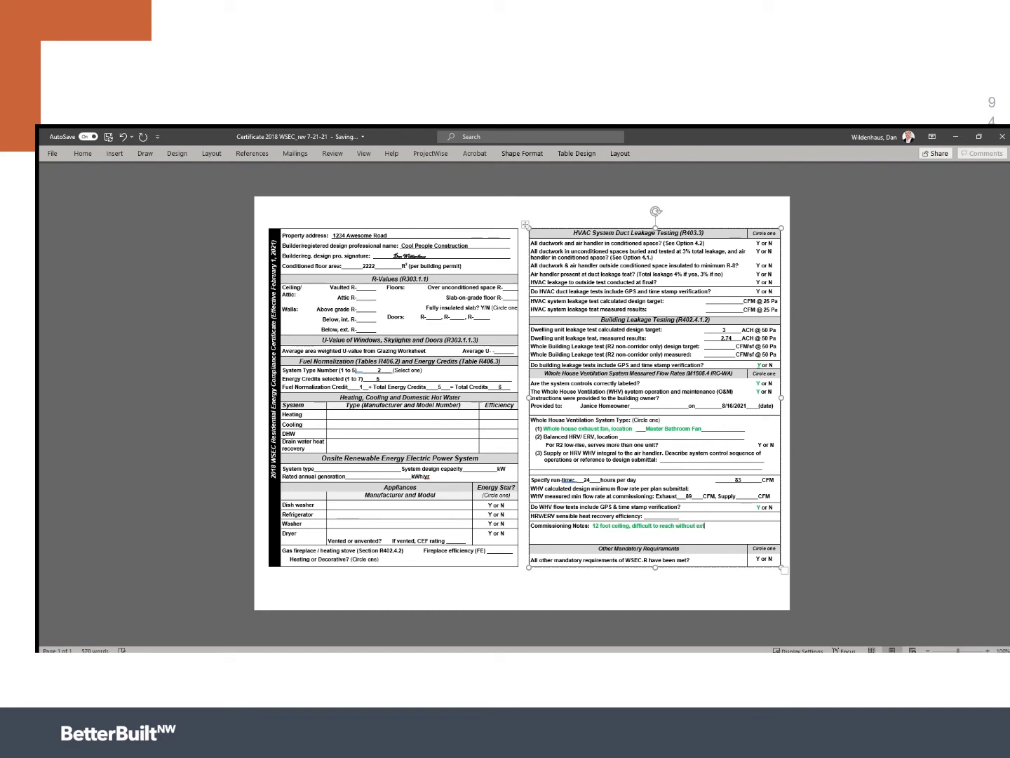
pyautogui.write('ender arm on flow box.')
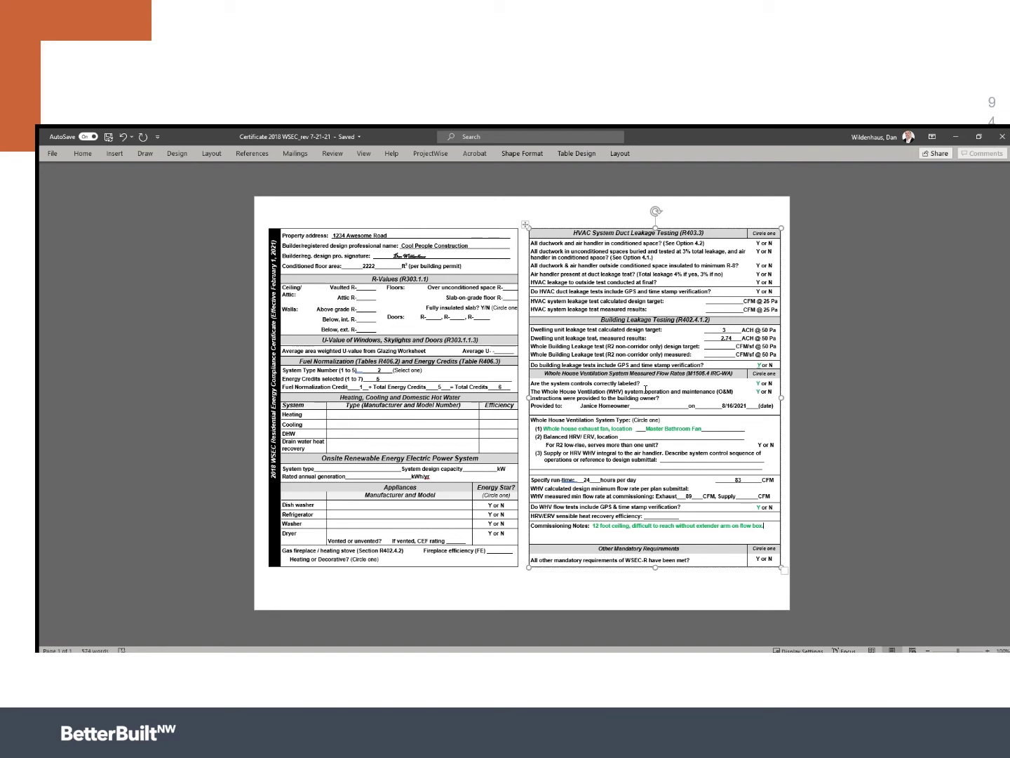
# Deselect the form and open the page's header and footer for editing
pyautogui.click(616, 584)
pyautogui.doubleClick(611, 602)
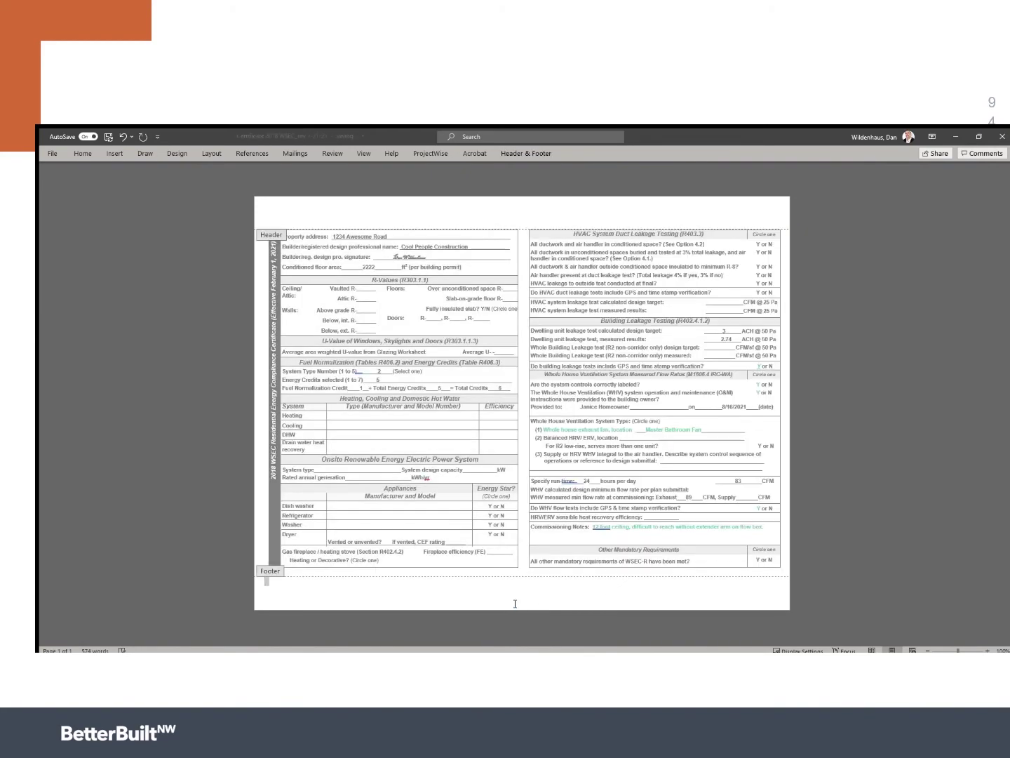